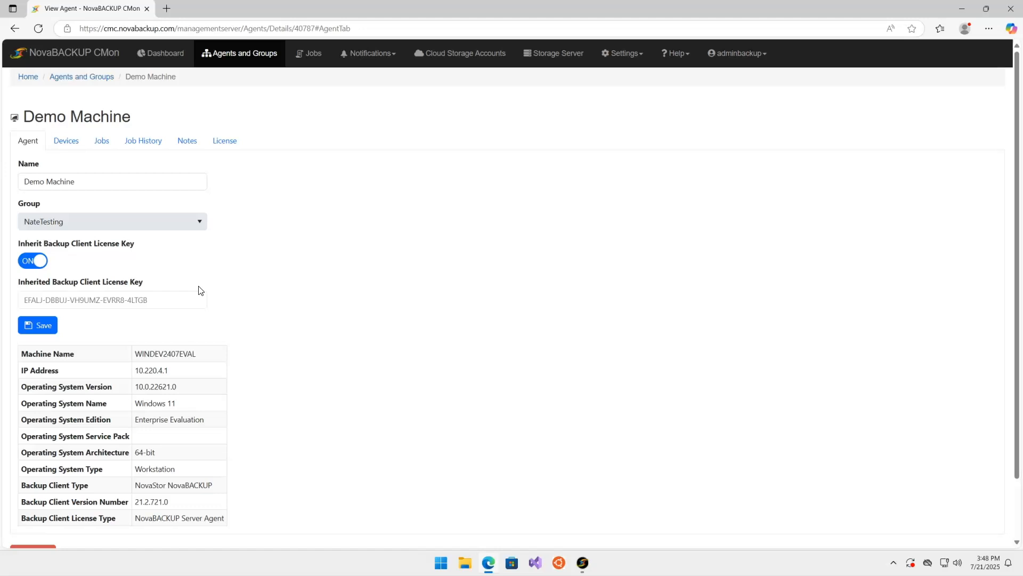
Step: Start adding a new device to Demo Machine, using Amazon S3 Compatible Device as the device type
click(190, 248)
click(60, 143)
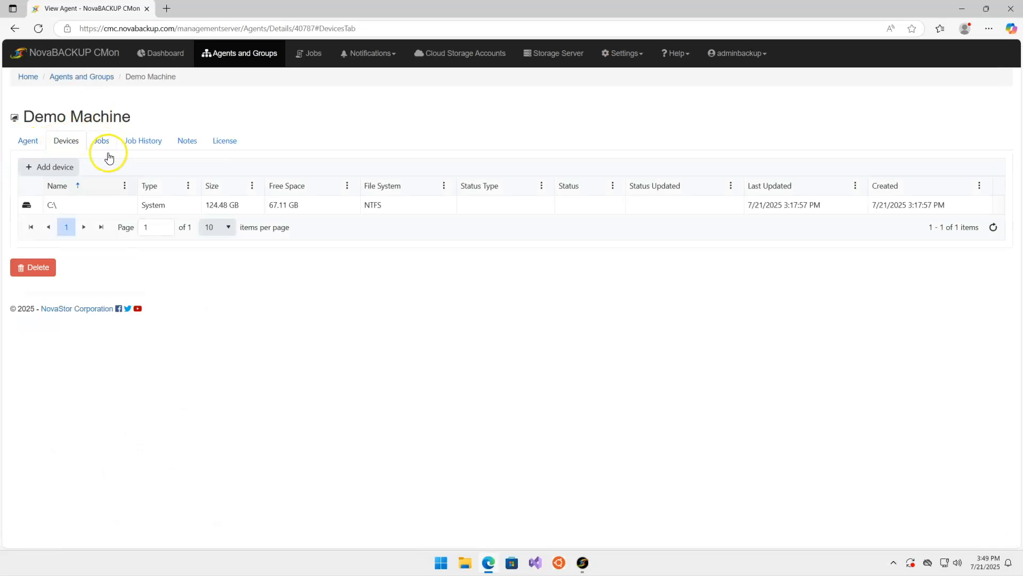
click(63, 168)
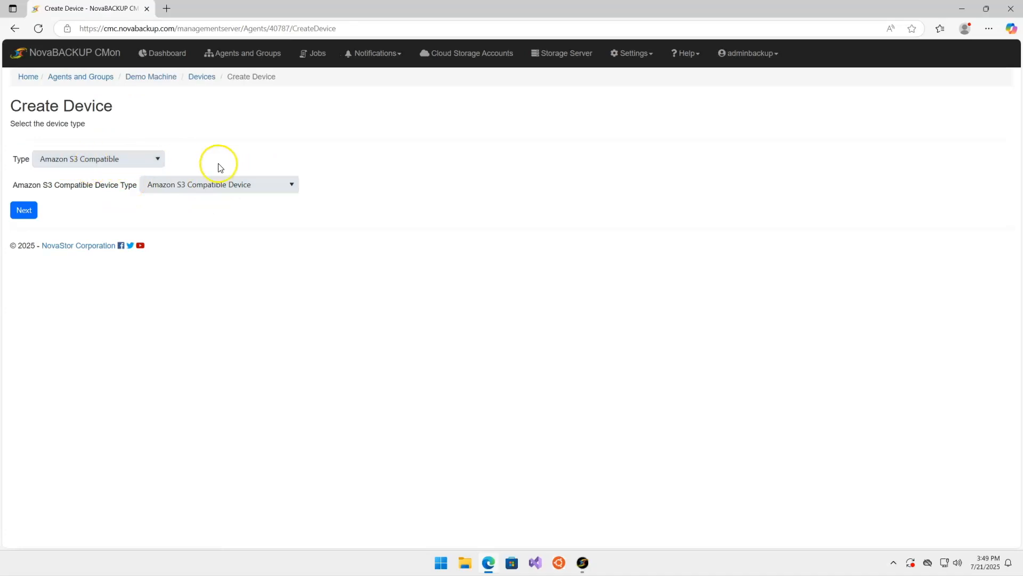
click(254, 192)
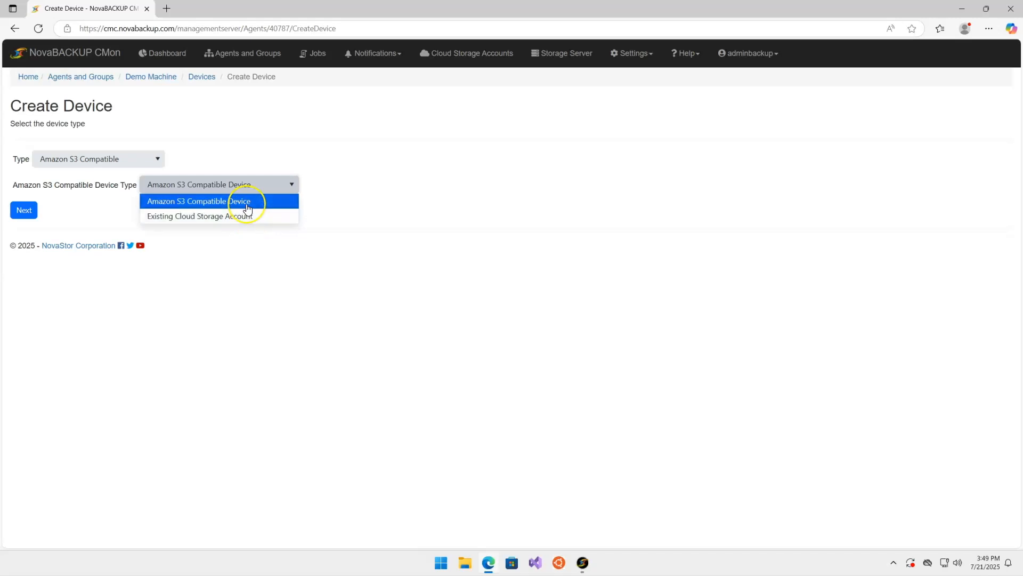
click(247, 205)
click(24, 210)
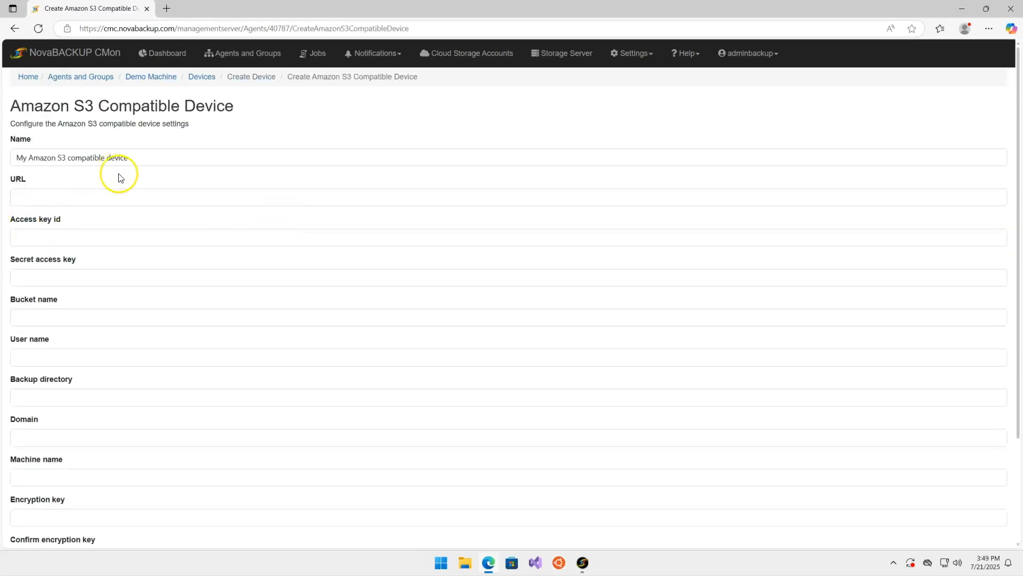
drag(164, 158, 105, 195)
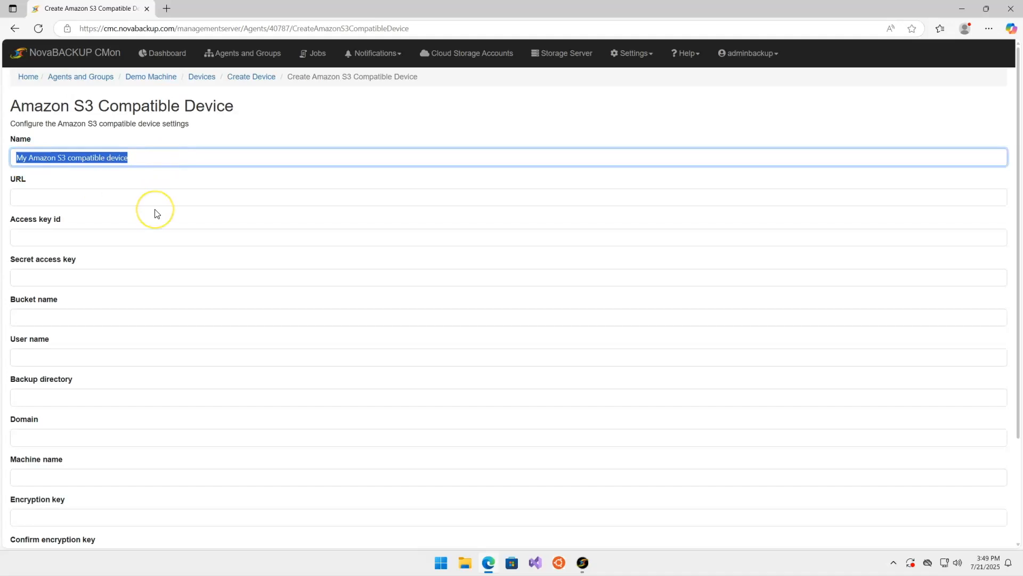
text(Imposs)
key(Tab)
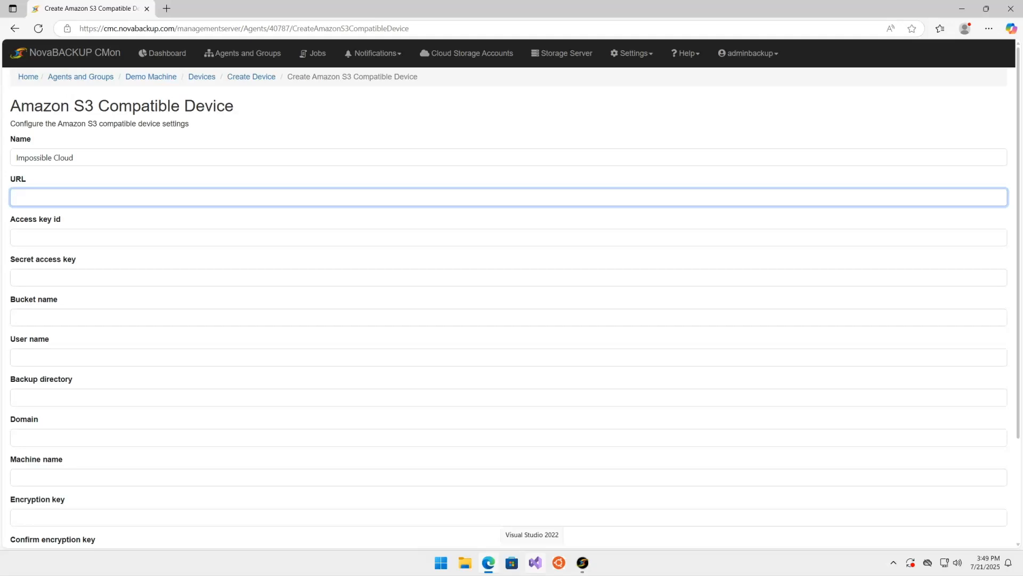
click(147, 193)
key(Down)
key(Down)
key(Return)
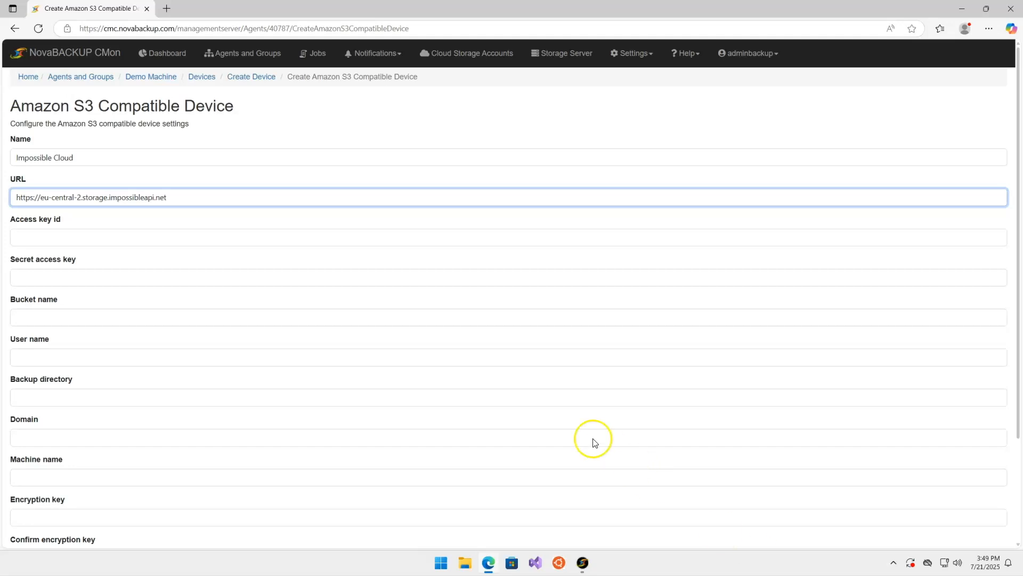
Step: Enter the access key ID and the secret access key for the storage device
click(94, 238)
key(Down)
key(Return)
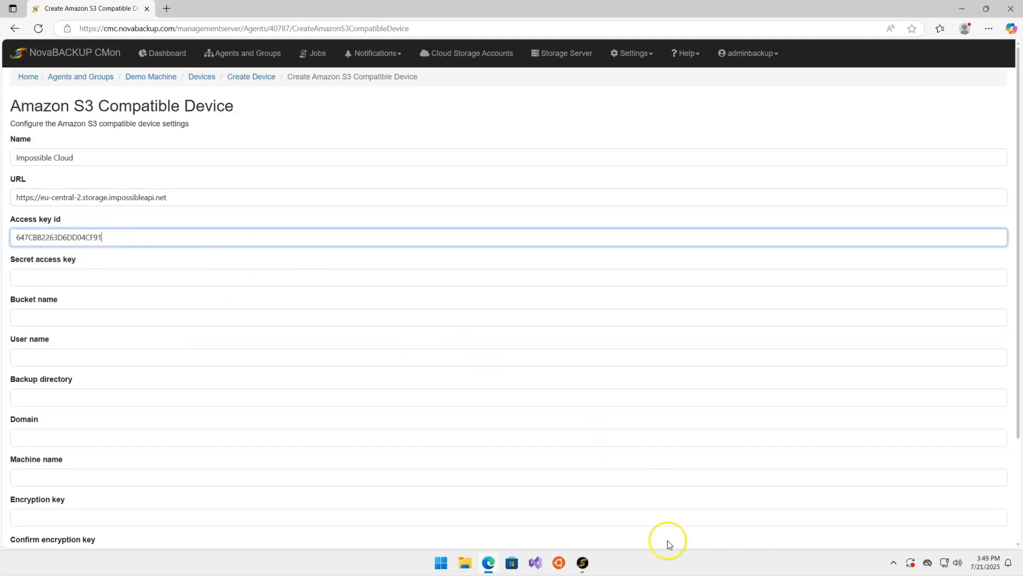
click(80, 275)
key(ctrl+v)
key(Return)
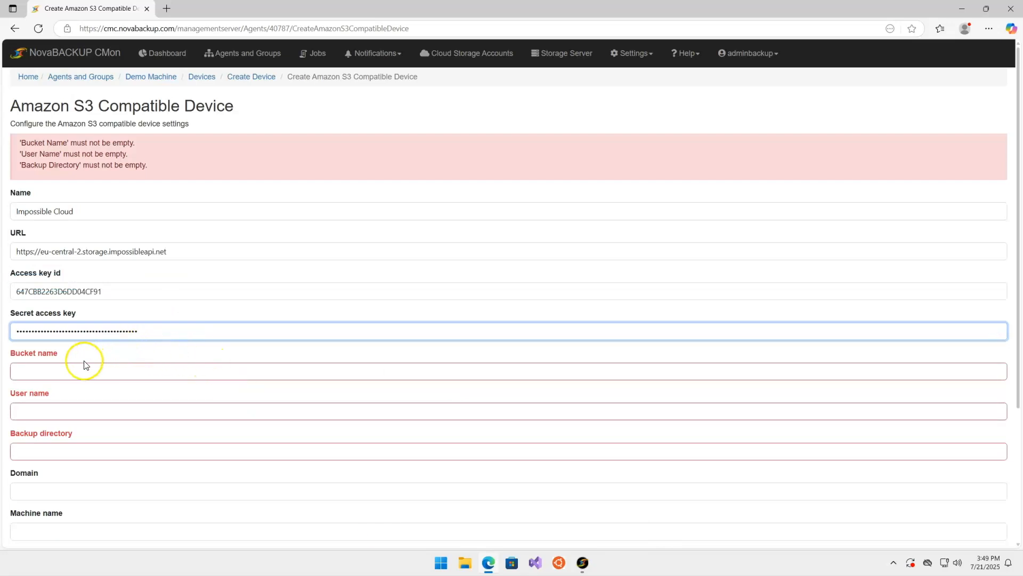
Step: Set the bucket name to nbkdemovideo, the user name to demo and the backup directory to backup
click(78, 374)
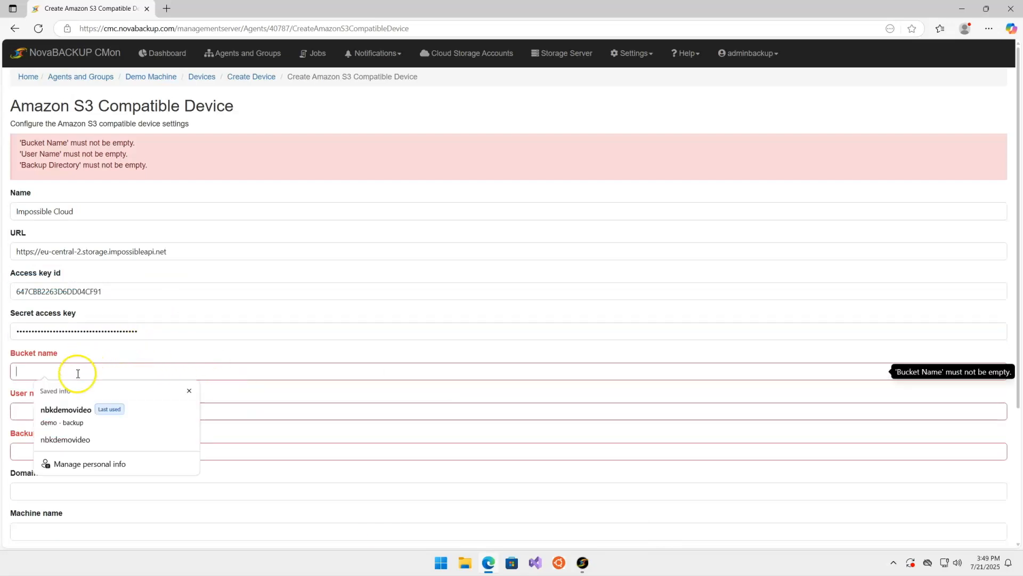
click(66, 409)
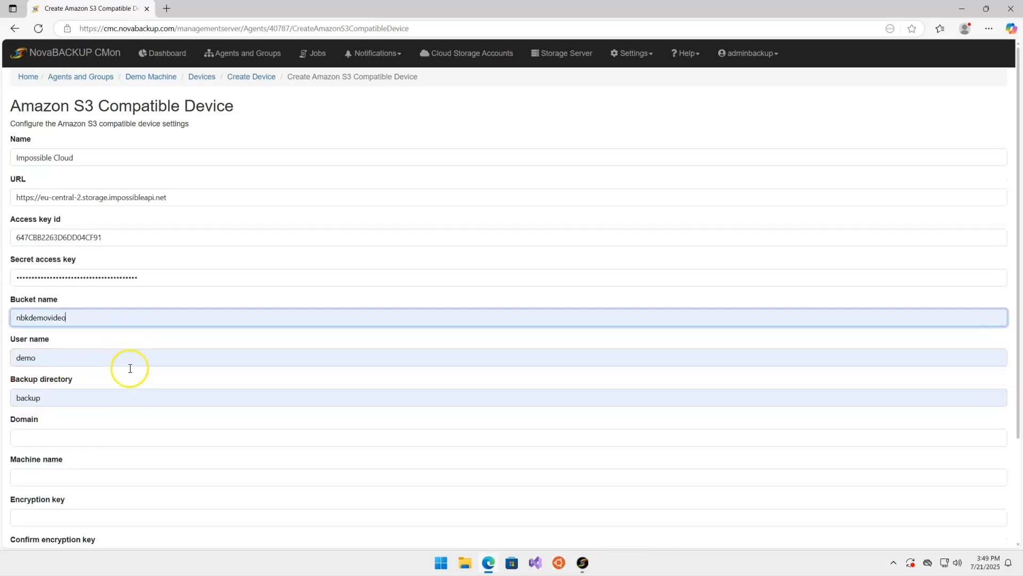
click(92, 353)
key(BackSpace)
key(BackSpace)
key(BackSpace)
key(BackSpace)
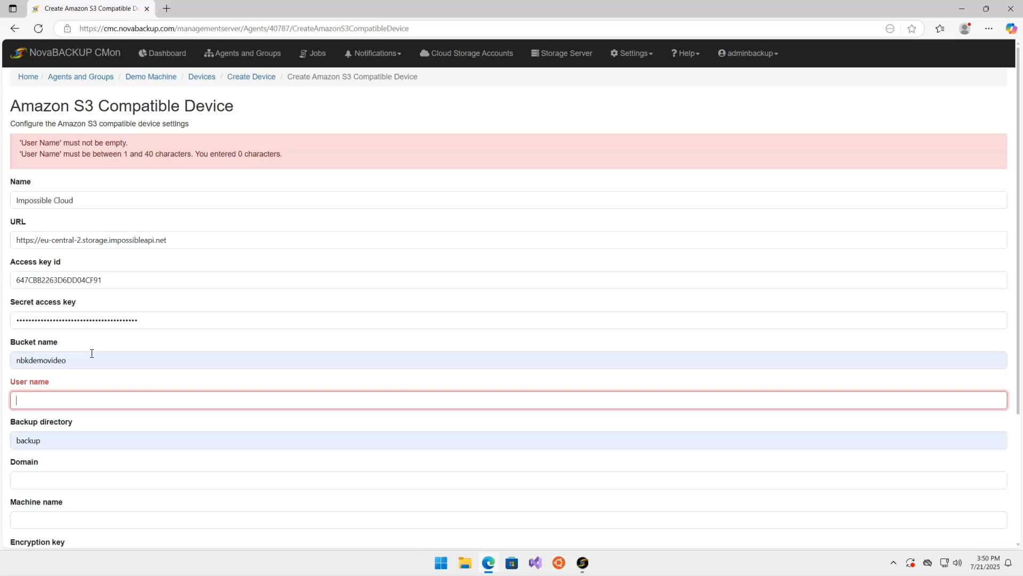
text(demo)
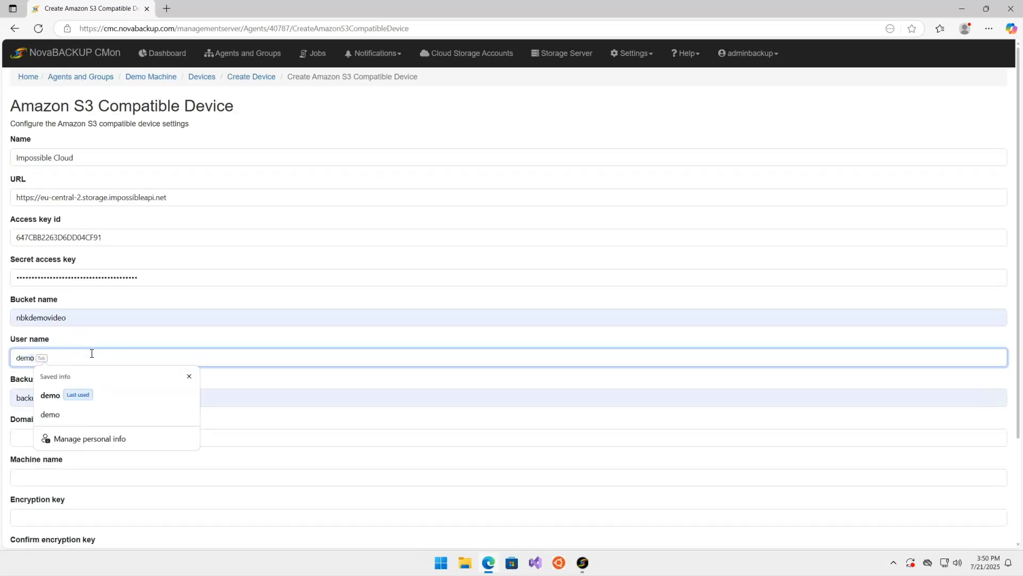
key(Tab)
key(Tab)
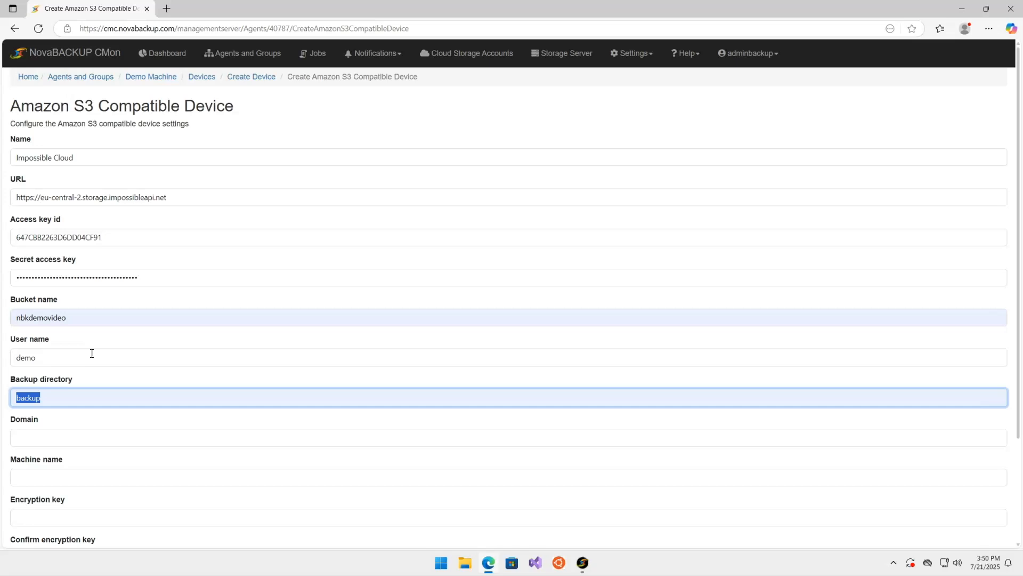
Step: Add the device with the encryption key and quota left blank, and dismiss the browser's offer to save the password
scroll(368, 337, down, 1)
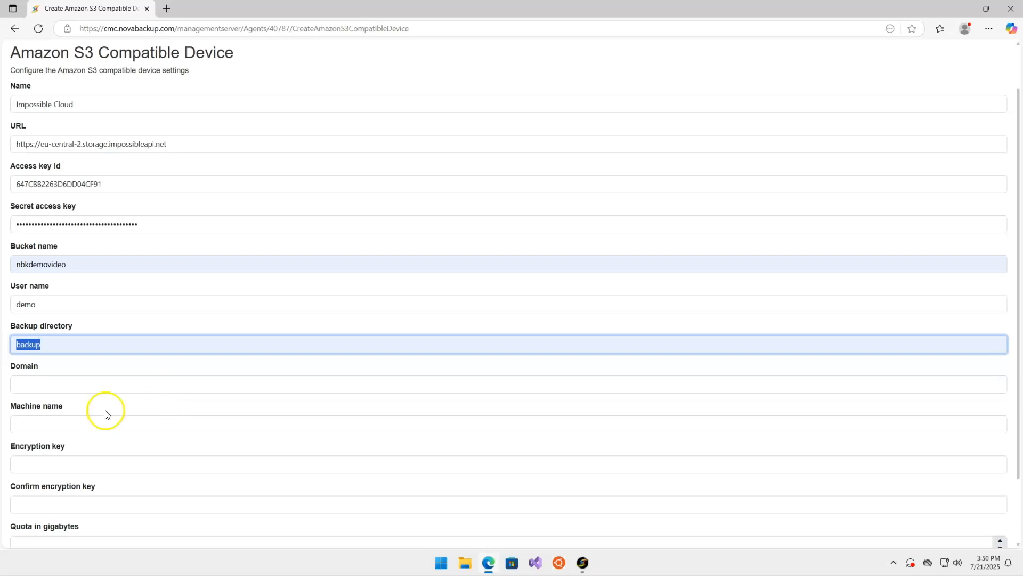
click(78, 463)
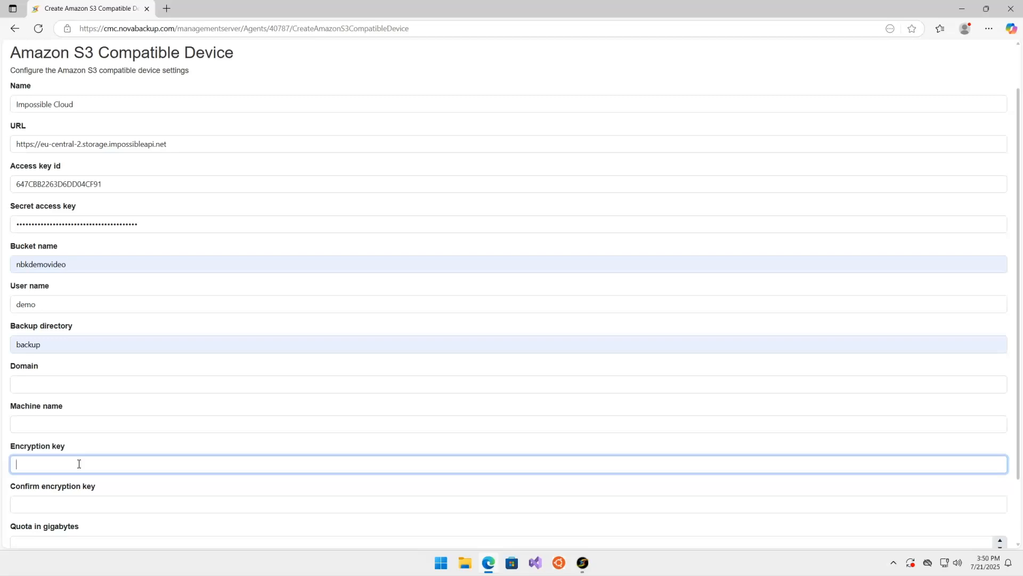
scroll(388, 283, down, 2)
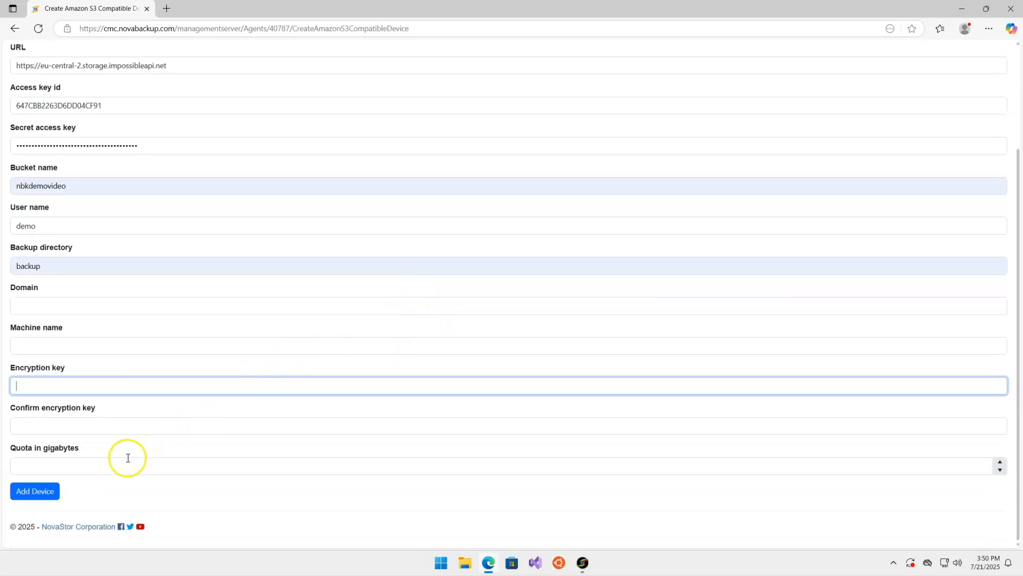
click(109, 465)
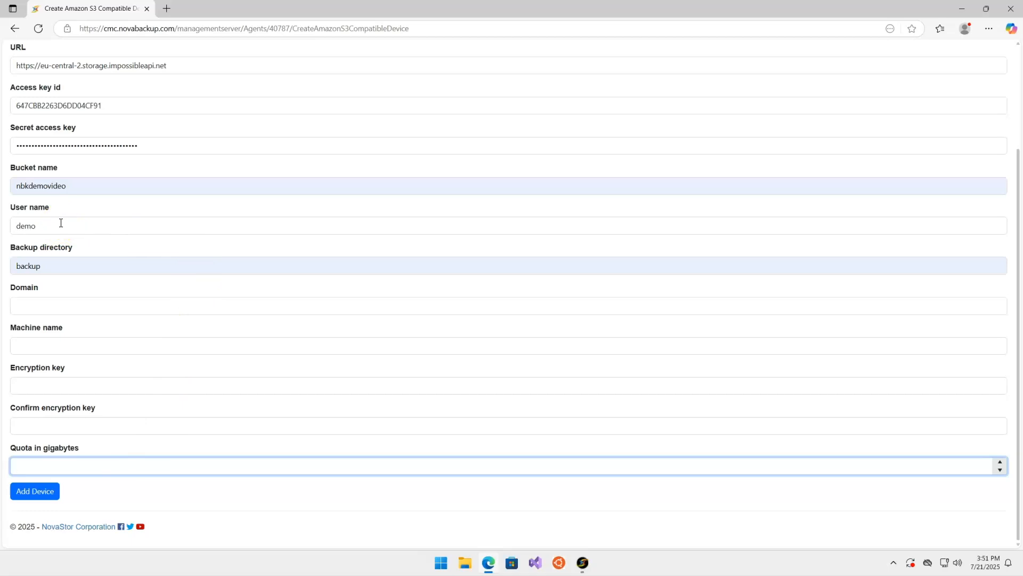
click(52, 493)
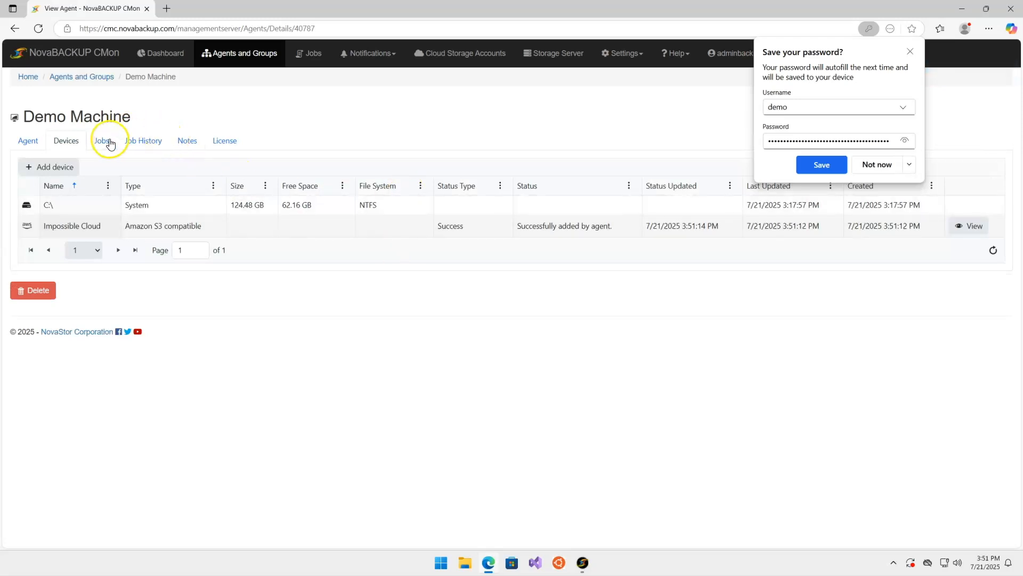
click(910, 51)
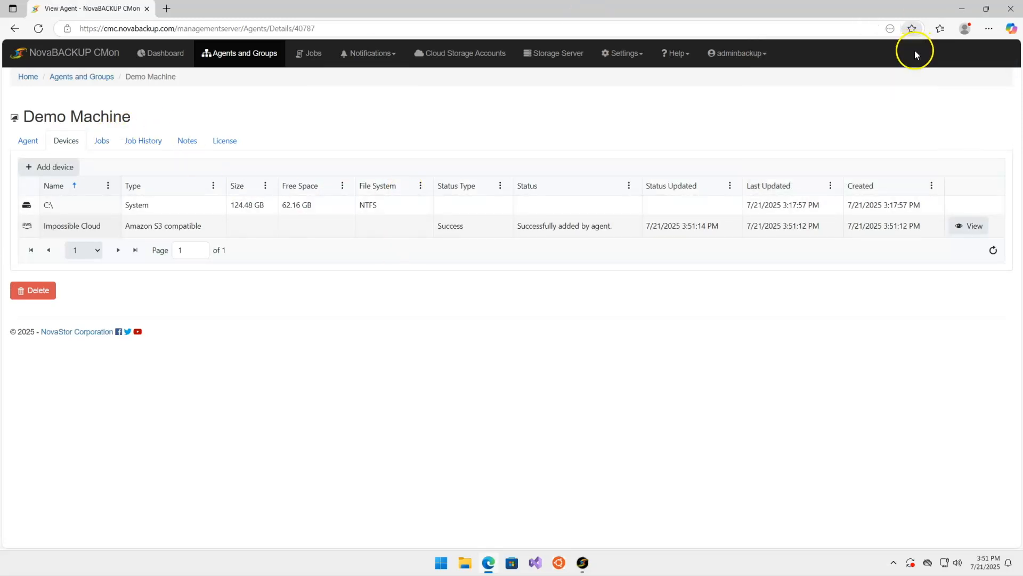
Step: Create a File Backup job for Demo Machine and name it Demo Impossible Cloud Backup
click(102, 140)
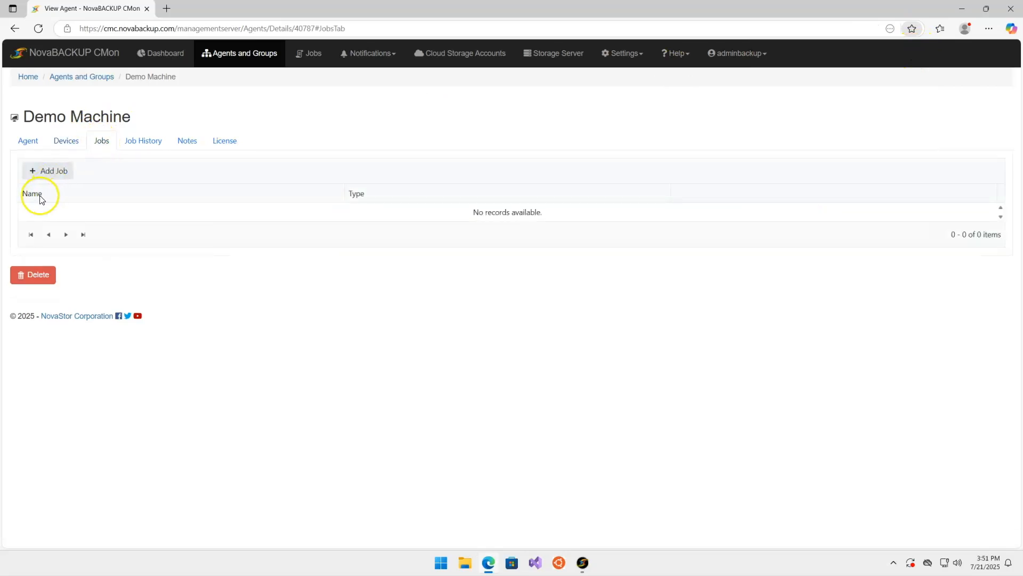
click(44, 175)
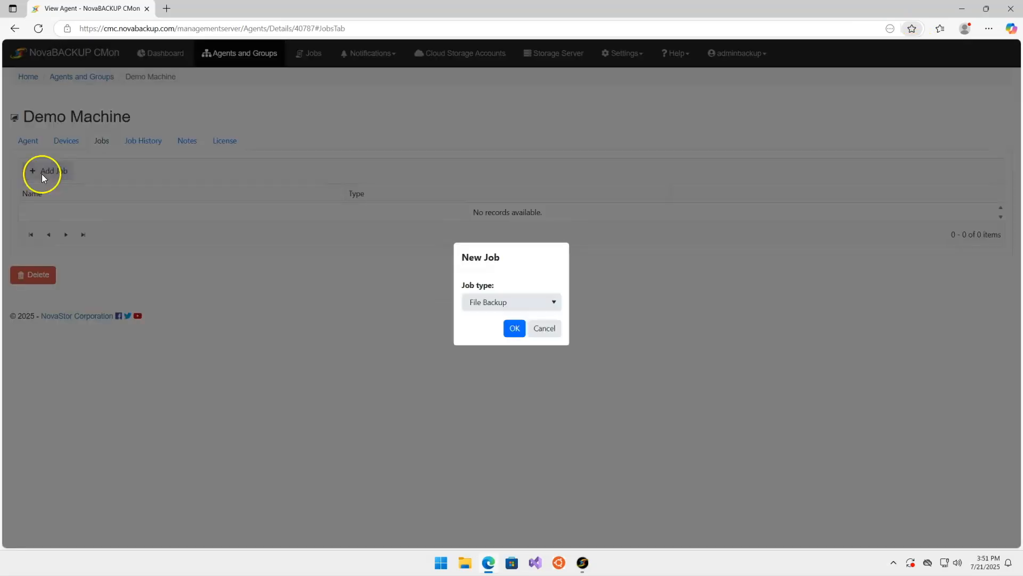
click(515, 329)
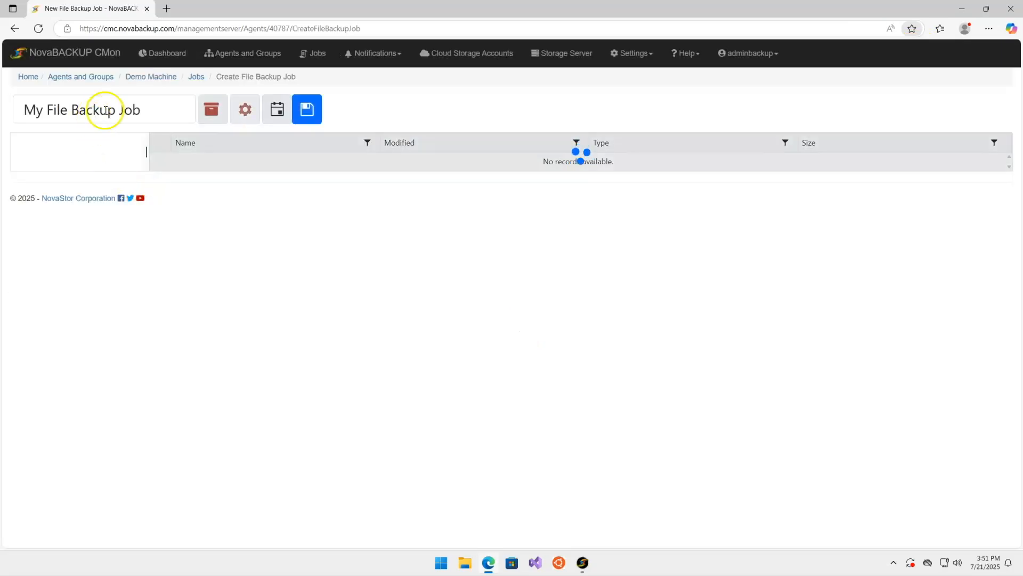
double_click(128, 109)
key(ctrl+a)
text(Demo )
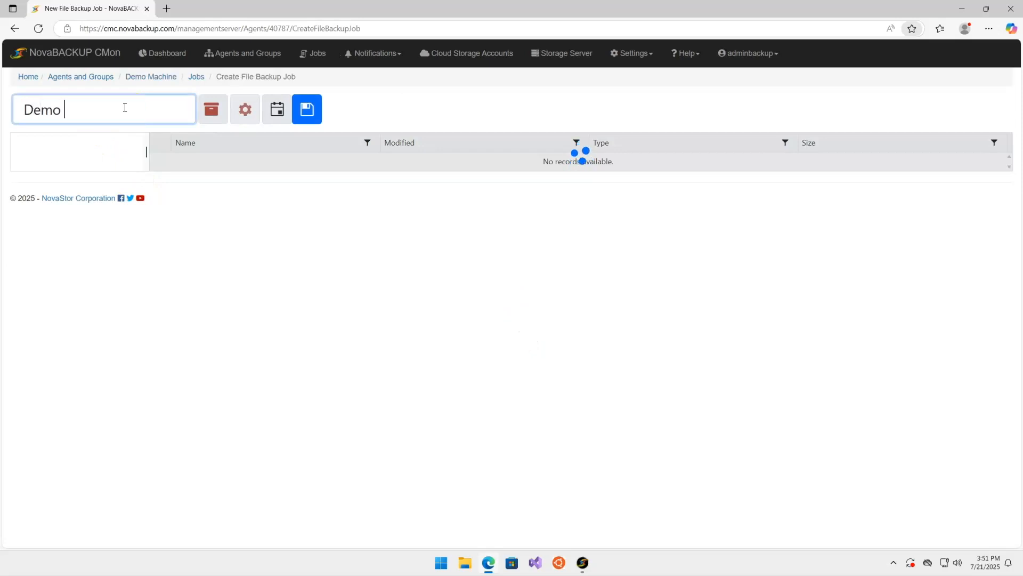
text(Impossible Cloud Back)
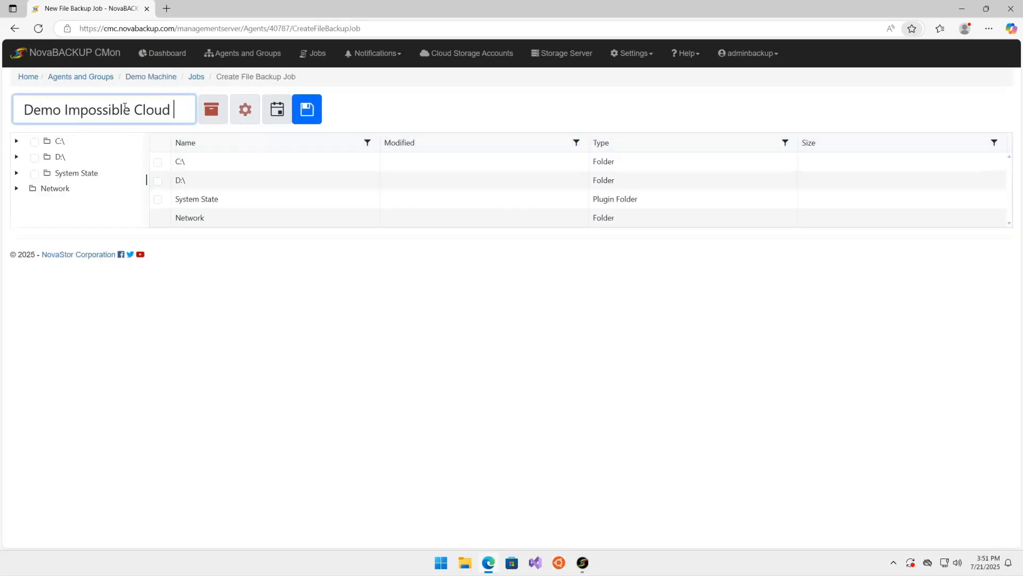
text(up)
Step: Select the Users folder on C:\ for the backup and set Impossible Cloud as the job's destination
click(55, 141)
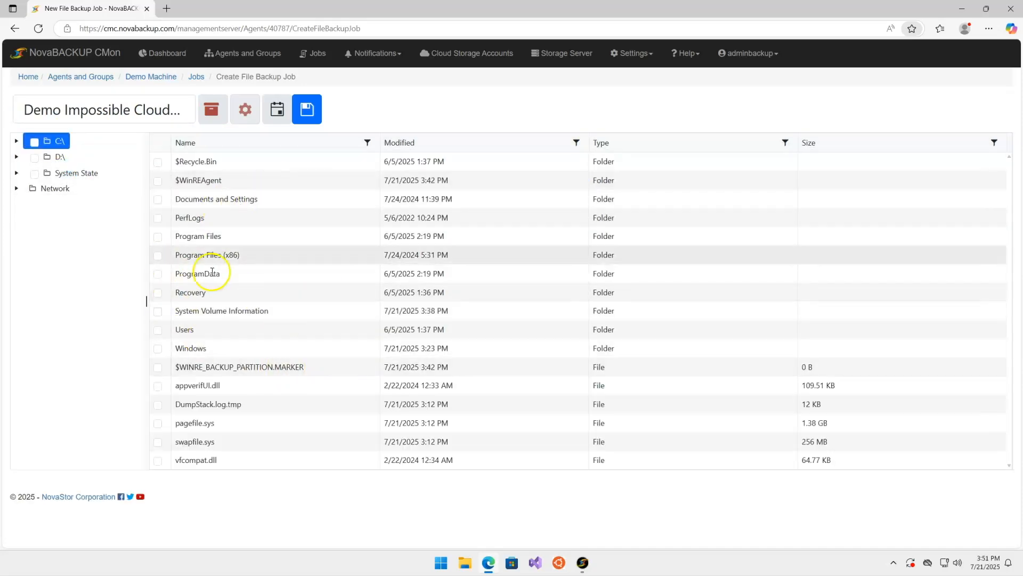
click(158, 330)
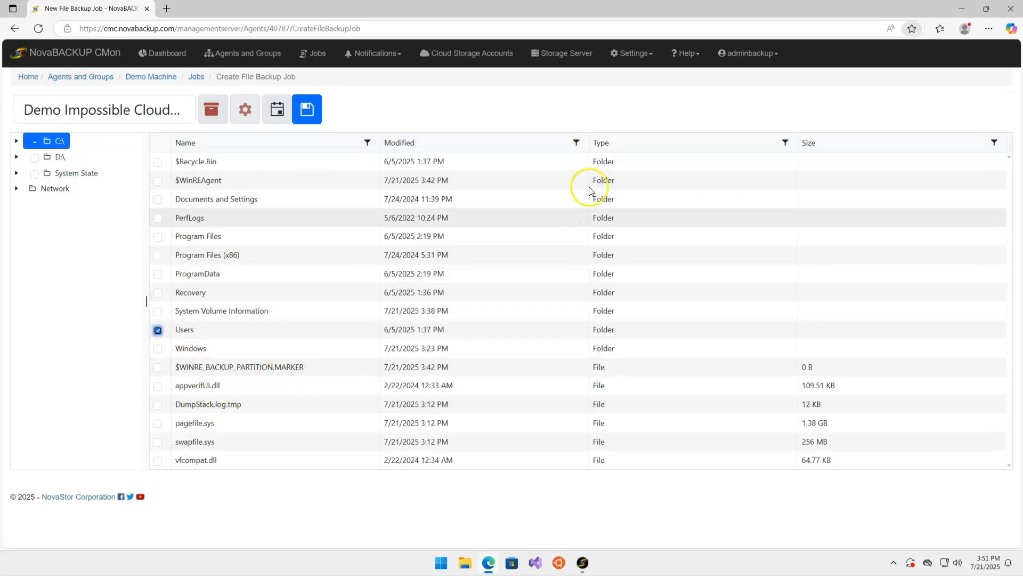
click(211, 108)
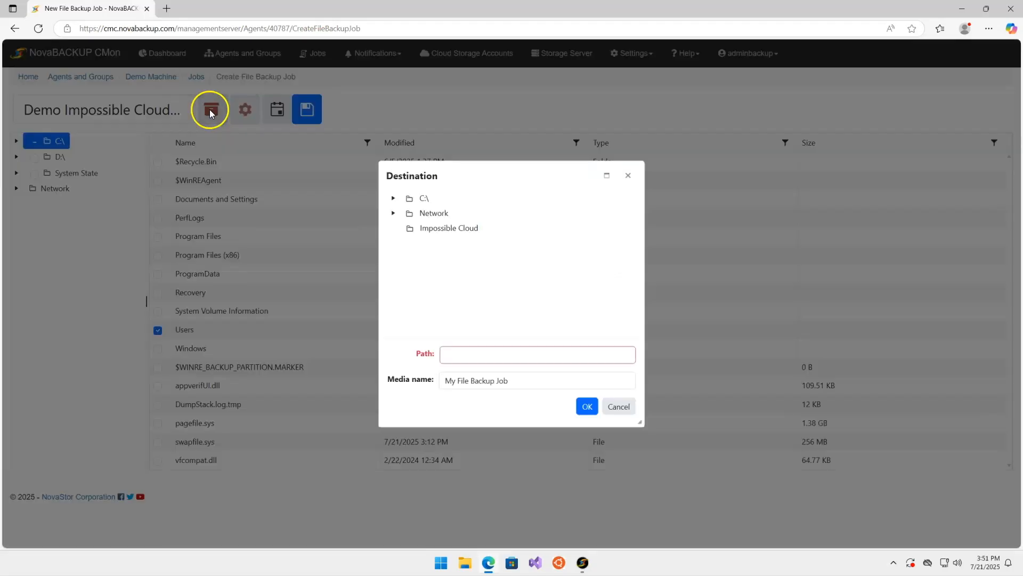
click(436, 229)
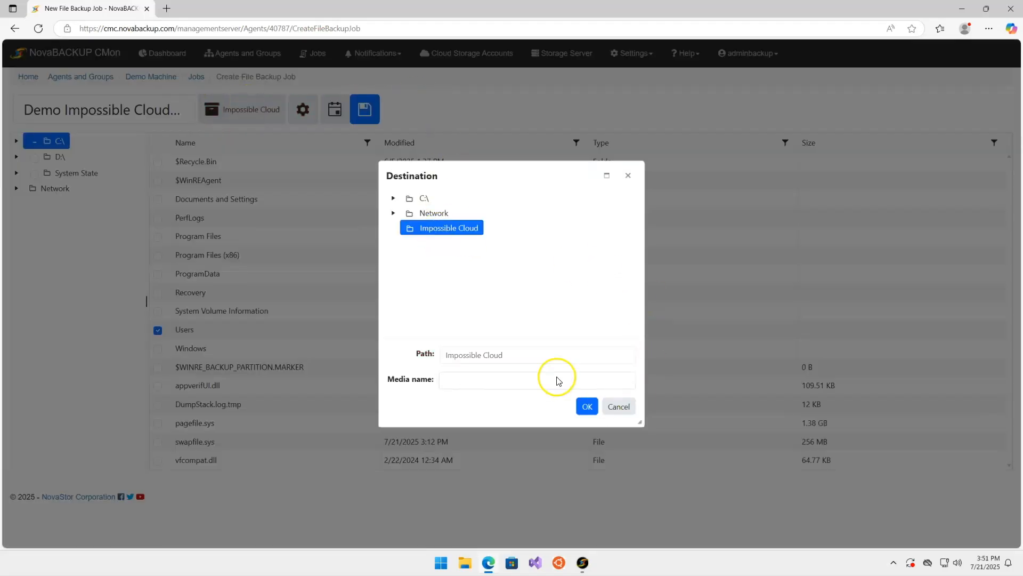
click(587, 406)
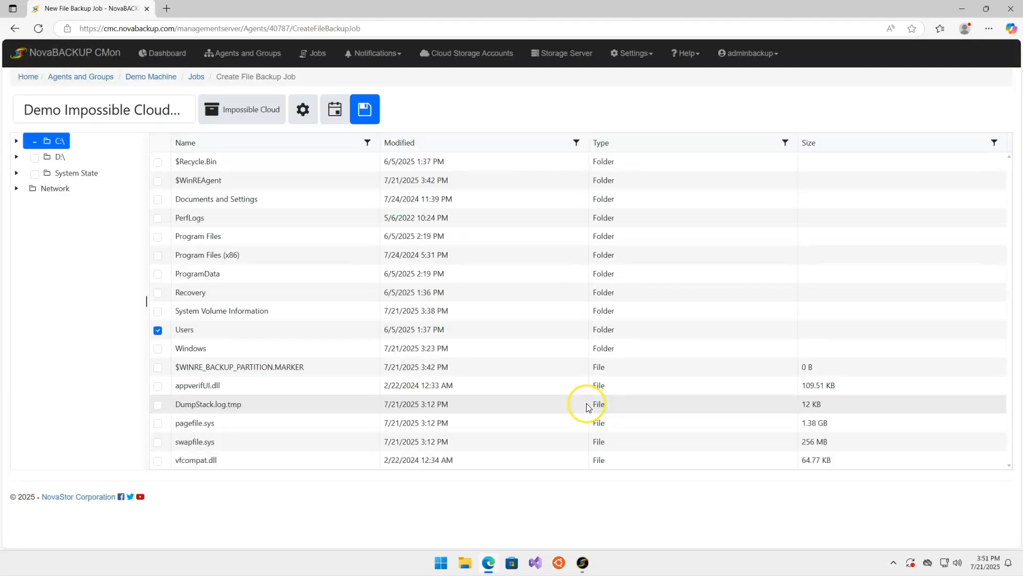
Step: Accept the job's retention setting that deletes backups older than 30 days
click(302, 110)
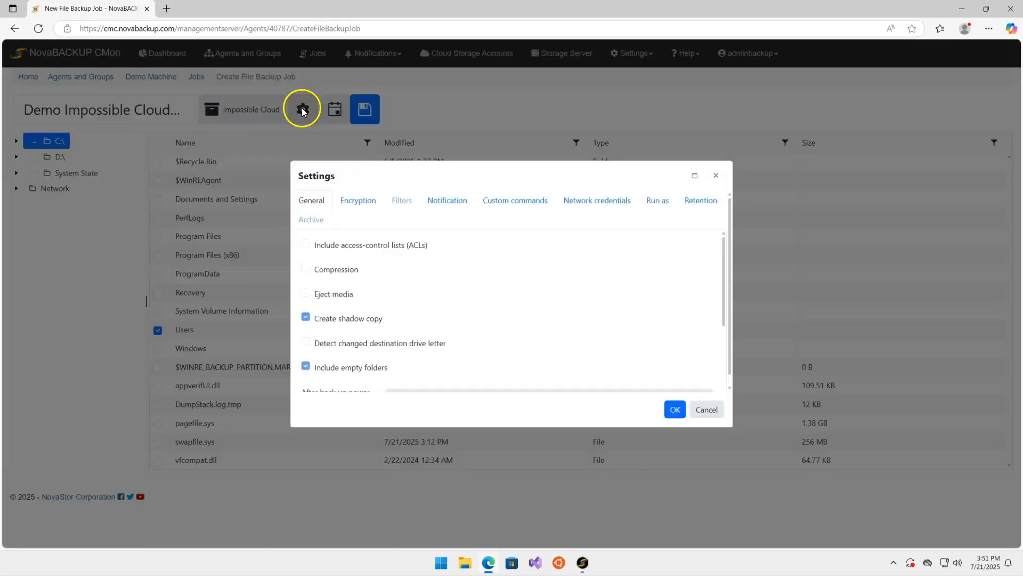
click(701, 203)
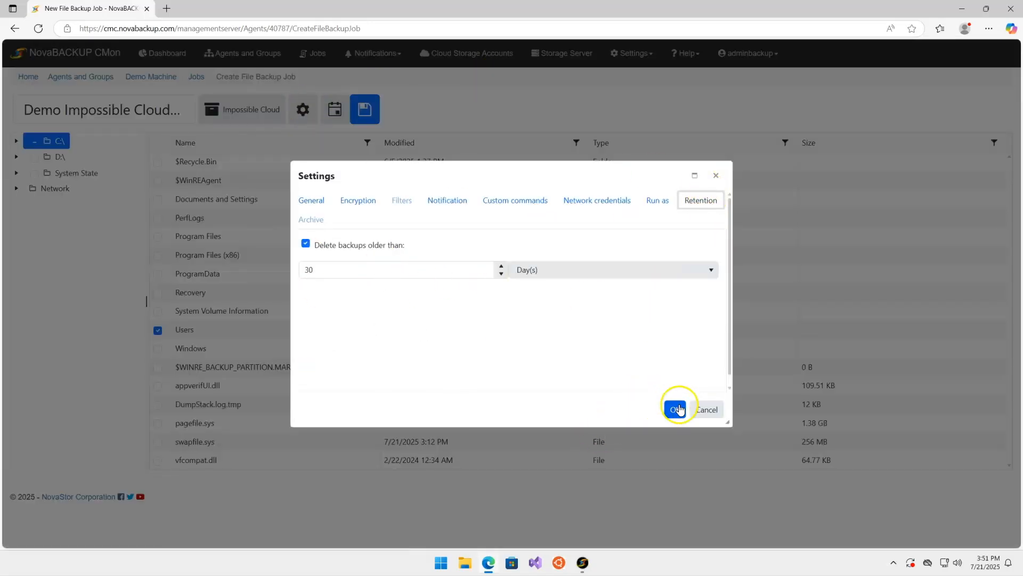
click(675, 409)
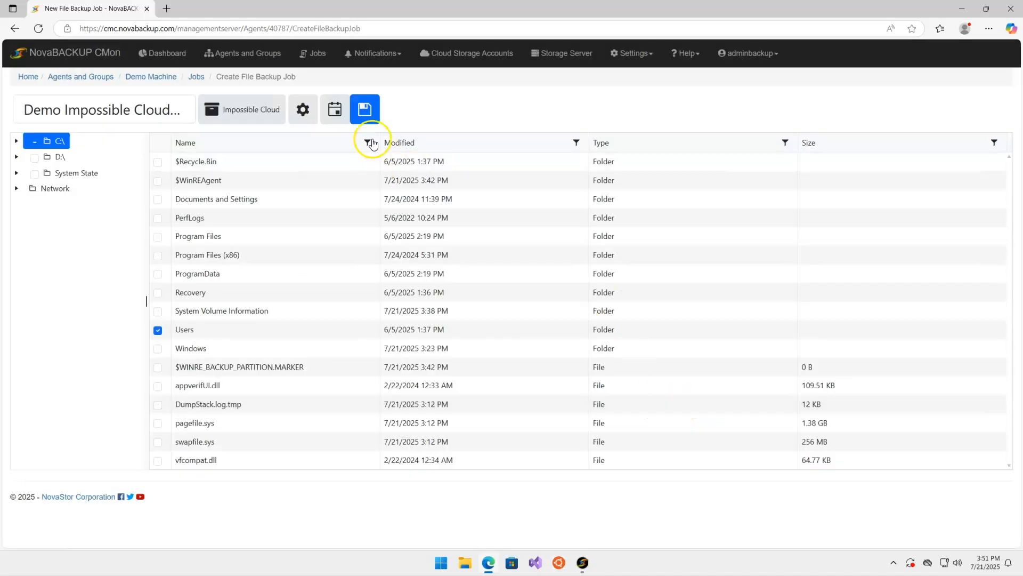
Step: Save the backup job and start Demo Impossible Cloud Backup from Demo Machine's job list
click(367, 110)
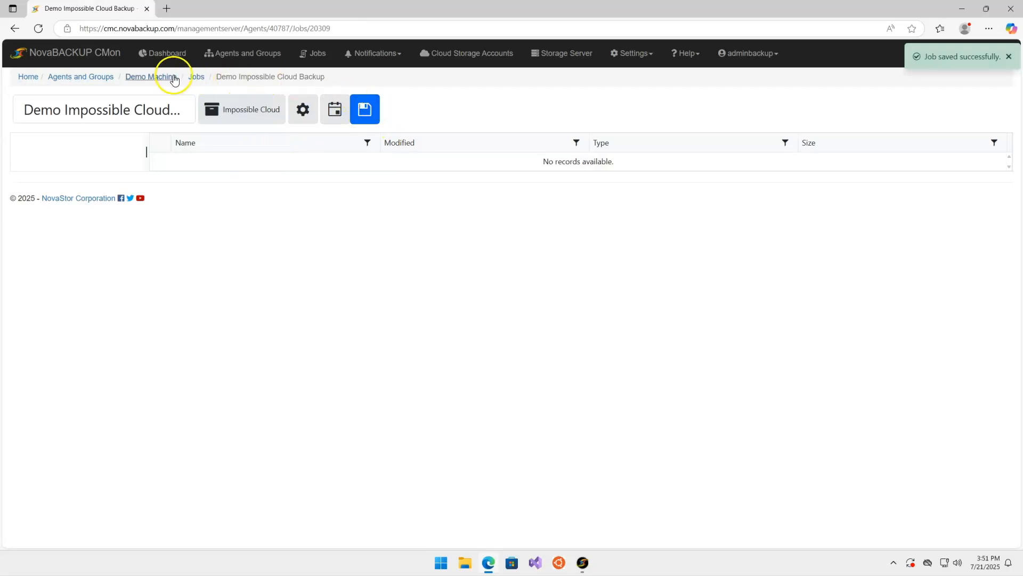
click(192, 80)
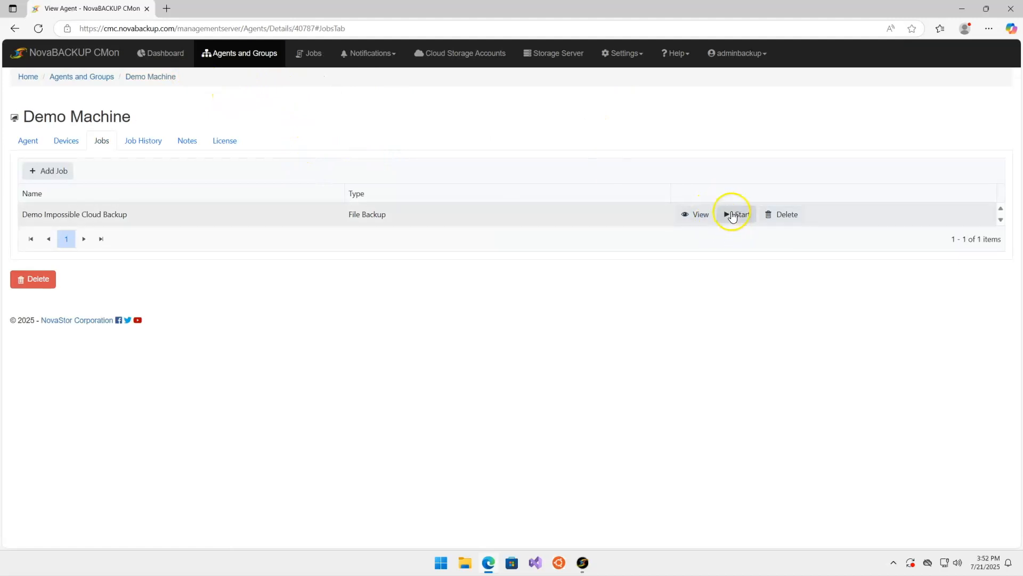
click(739, 216)
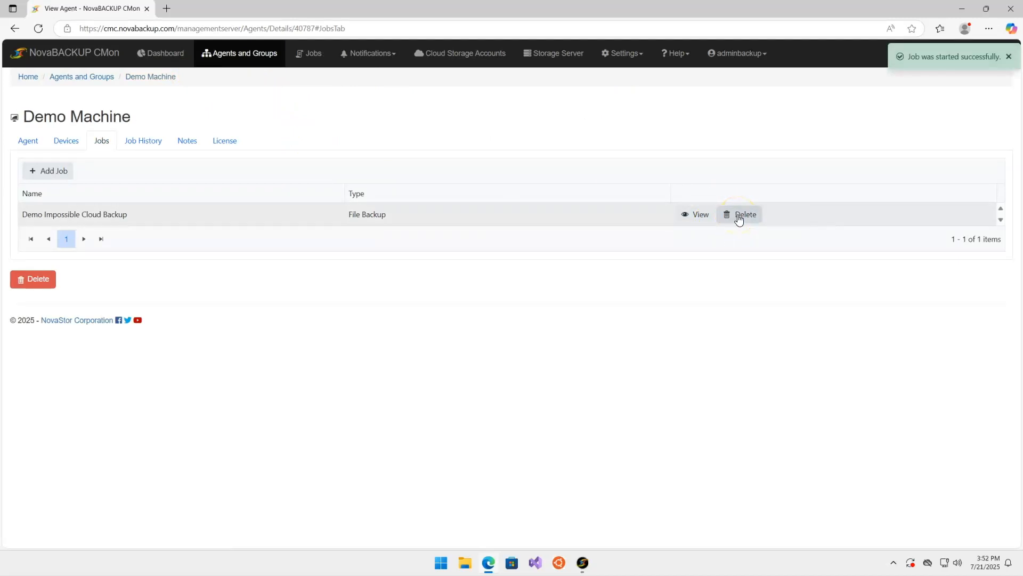